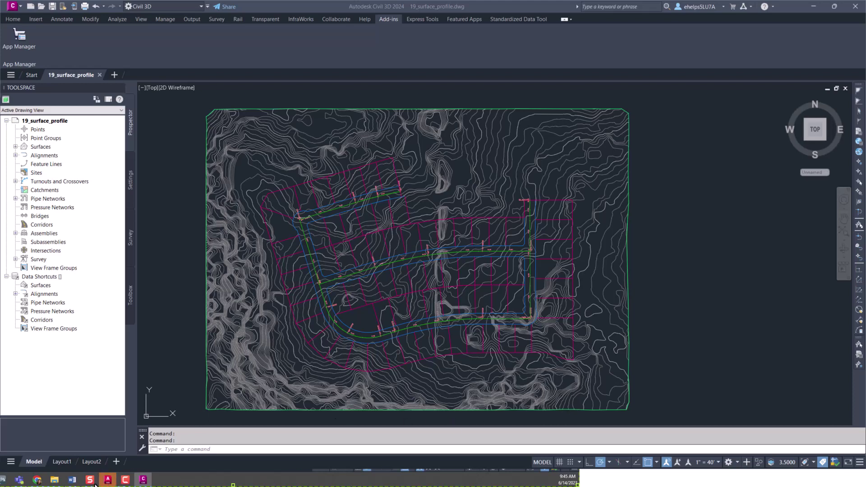
Step: Switch to Chrome and close the extra tabs, leaving the Autodesk Account products page
click(37, 480)
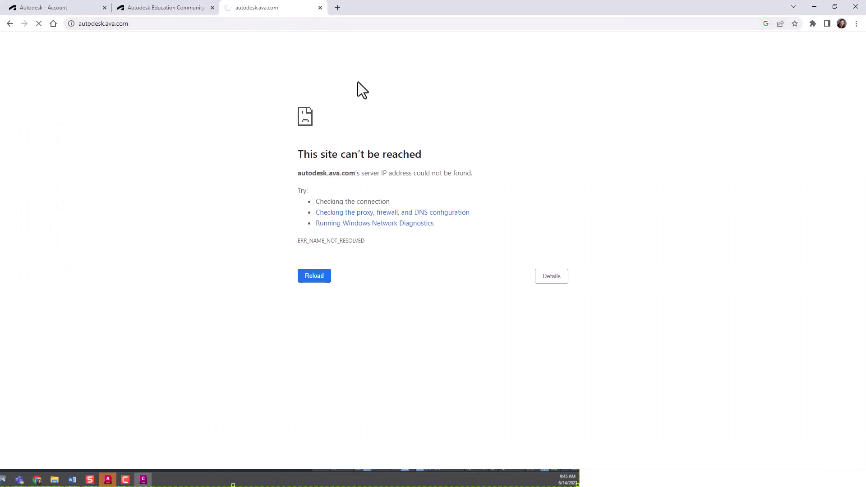
key(ctrl+w)
key(ctrl+w)
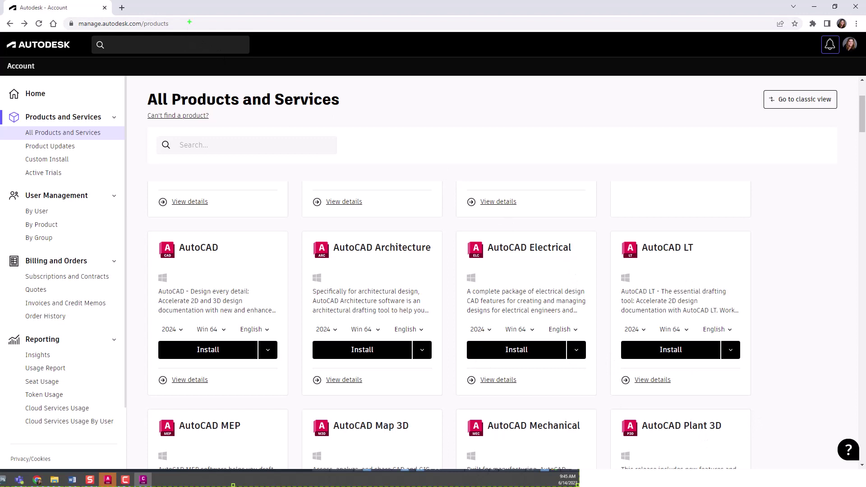
Step: Open the Get Help panel from the ? button at the bottom right of the products page
mouse_move(186, 20)
mouse_down()
mouse_move(102, 8)
mouse_move(54, 26)
mouse_move(206, 53)
mouse_move(181, 3)
mouse_up()
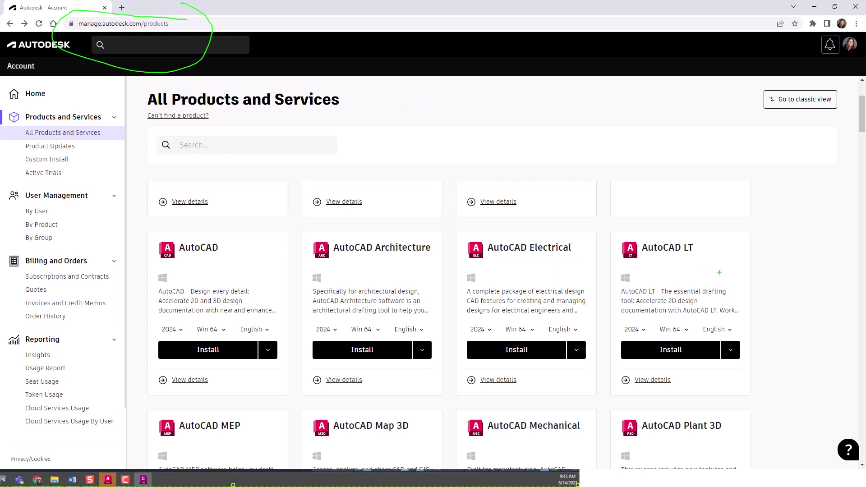
key(Escape)
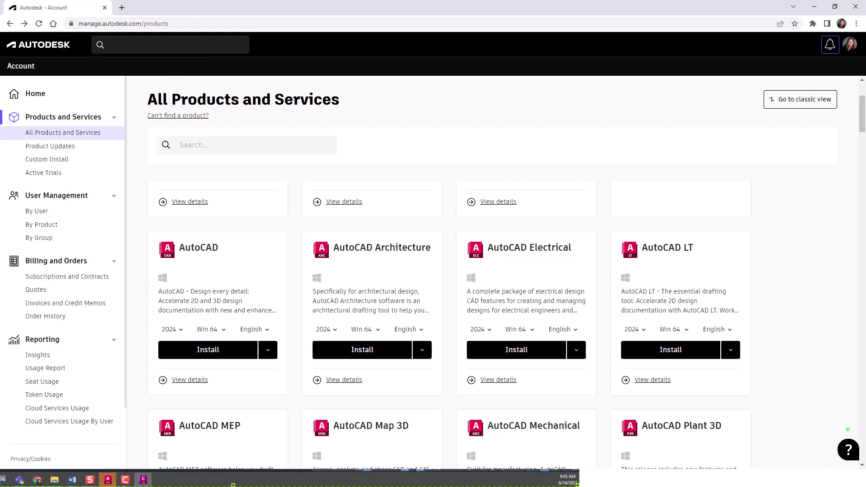
mouse_move(845, 422)
mouse_down()
mouse_move(811, 459)
mouse_move(863, 453)
mouse_up()
key(Escape)
click(846, 453)
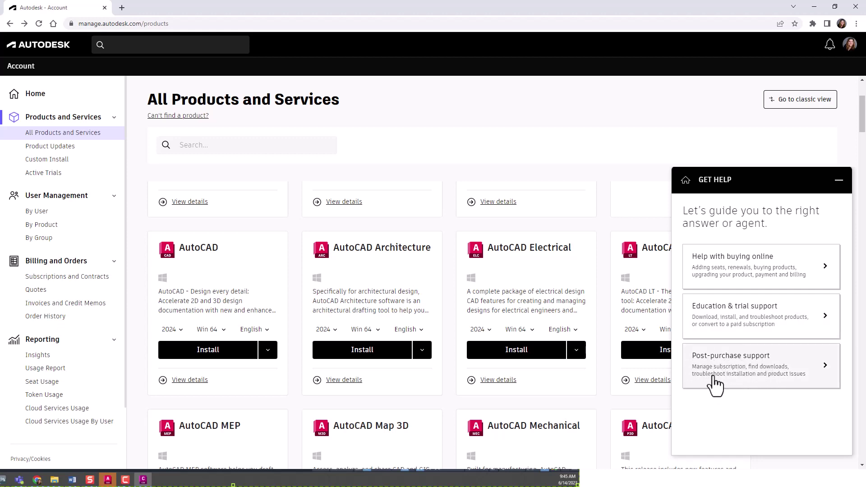
Step: Show the Post-purchase support topics, from Downloads to Sign in & profile
click(767, 378)
scroll(770, 340, down, 1)
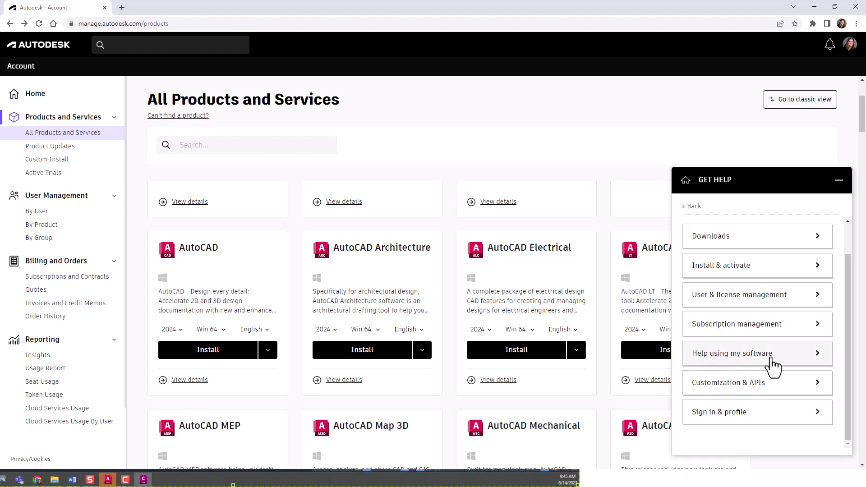
Step: Choose Help using my software with AutoCAD as the product
click(751, 359)
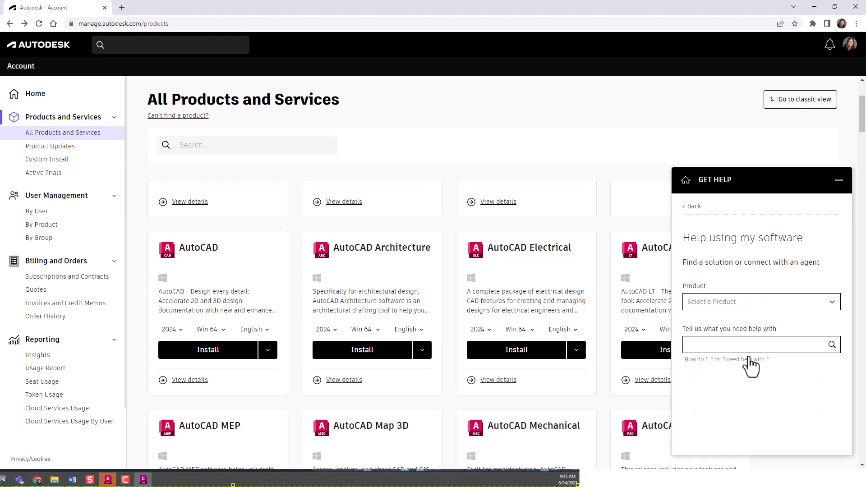
click(738, 301)
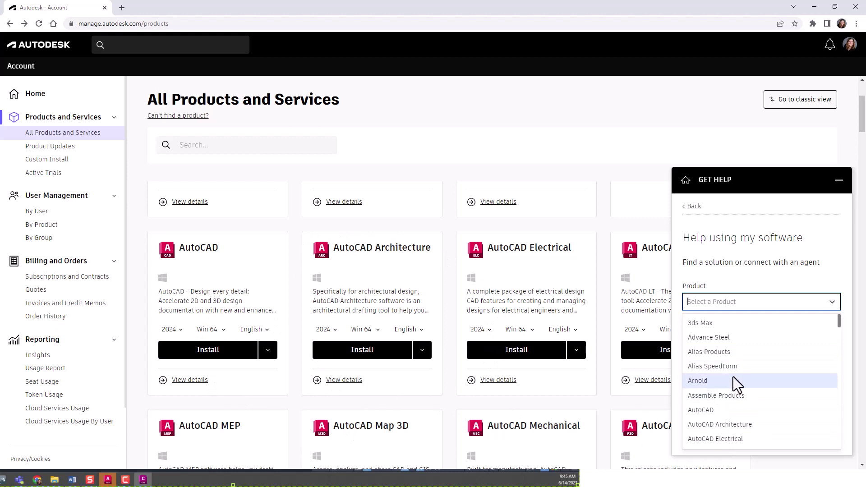
click(726, 411)
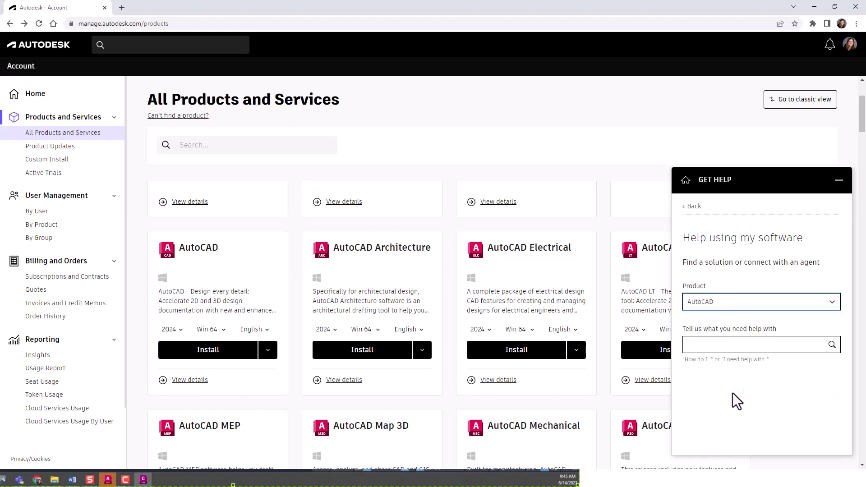
Step: Ask 'How do i export a drawing to a dgn' and submit the question
click(754, 345)
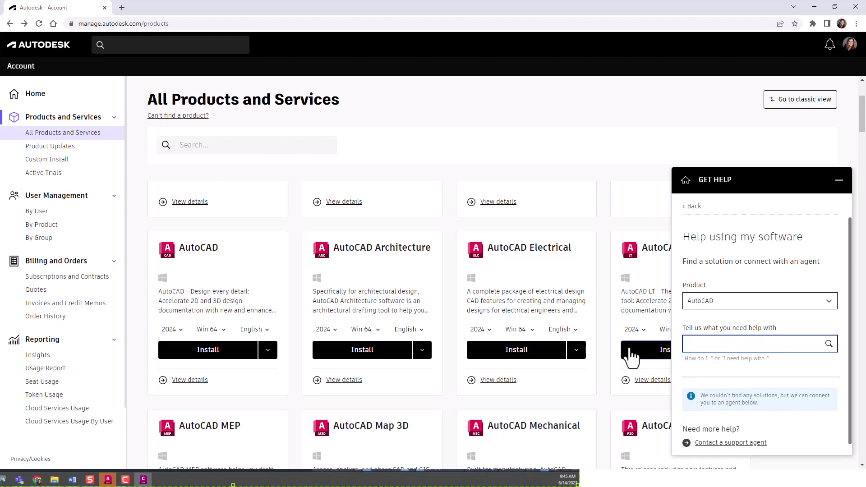
text(How d)
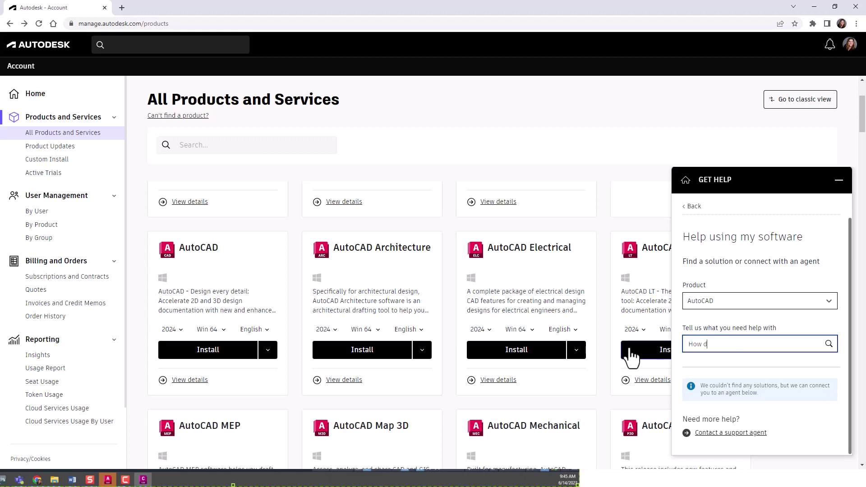
text(o i export a drwa)
key(BackSpace)
text(awing to a dgn)
key(Return)
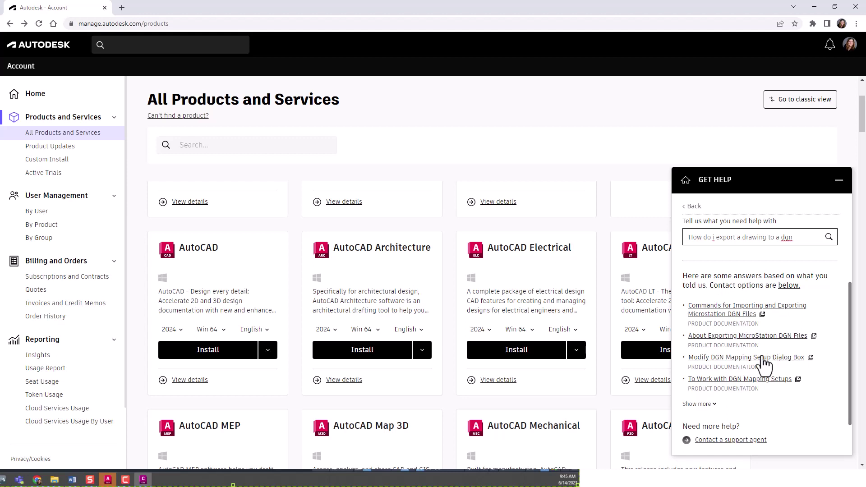
Step: Scroll past the DGN answers and request to contact a support agent
scroll(759, 361, down, 1)
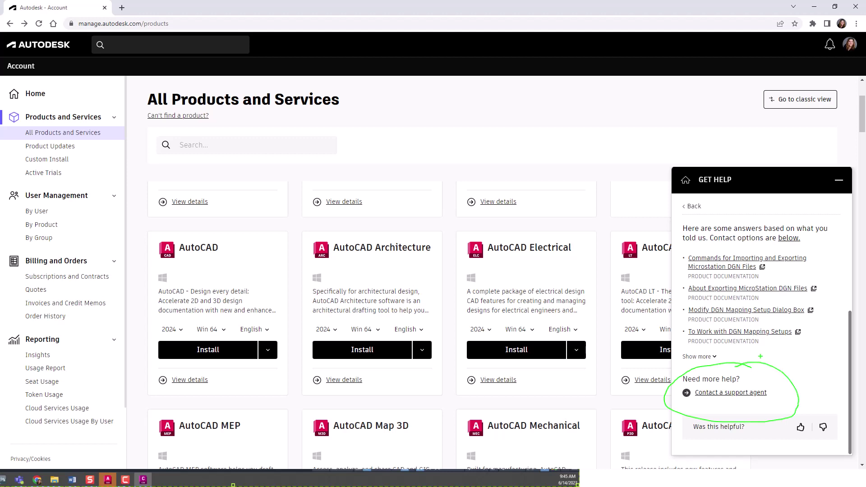
click(744, 394)
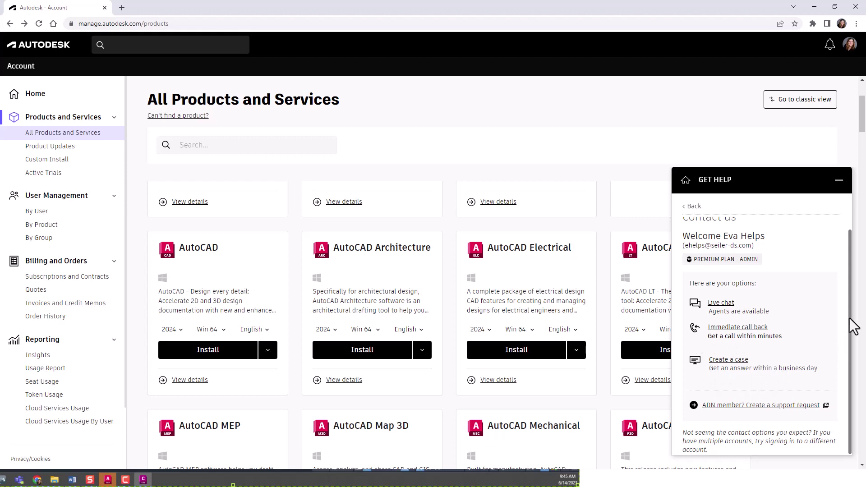
scroll(802, 271, up, 1)
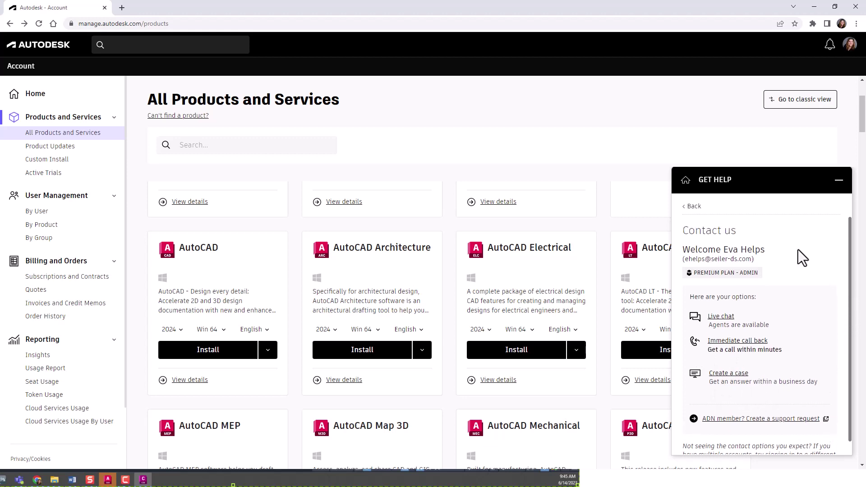
Step: Go back through home to Post-purchase support, then close Get Help and switch to AutoCAD
click(693, 208)
click(686, 180)
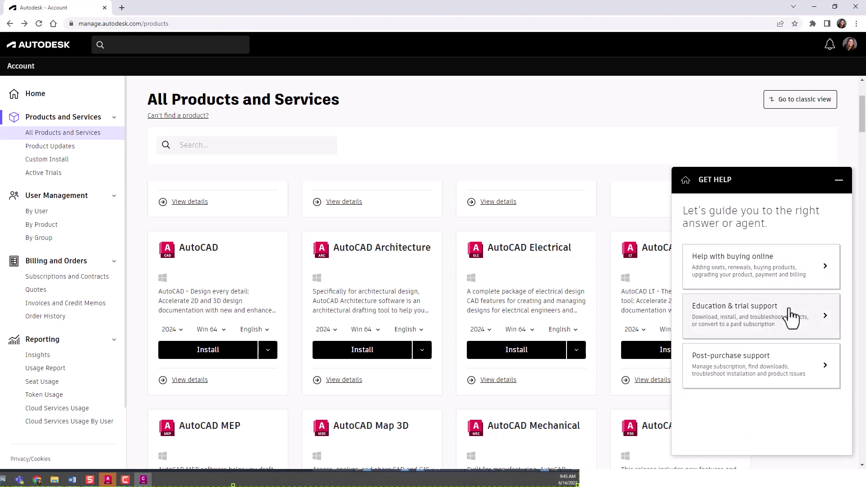
click(745, 381)
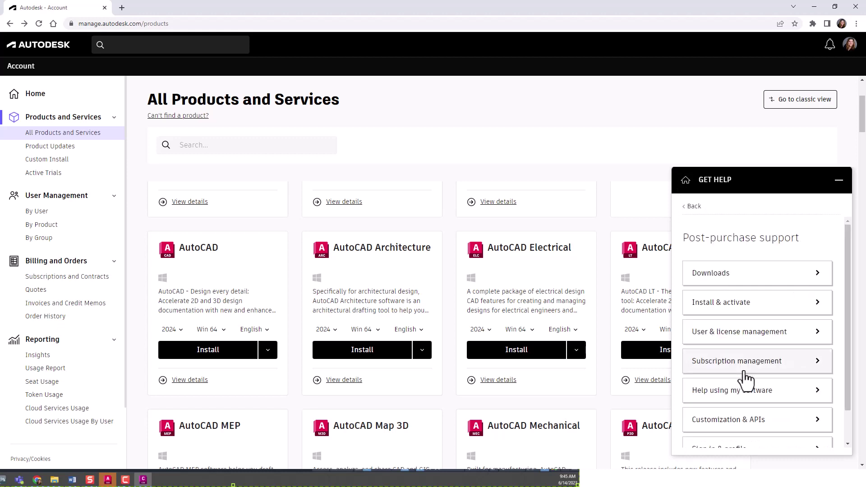
scroll(749, 312, down, 1)
scroll(753, 298, up, 2)
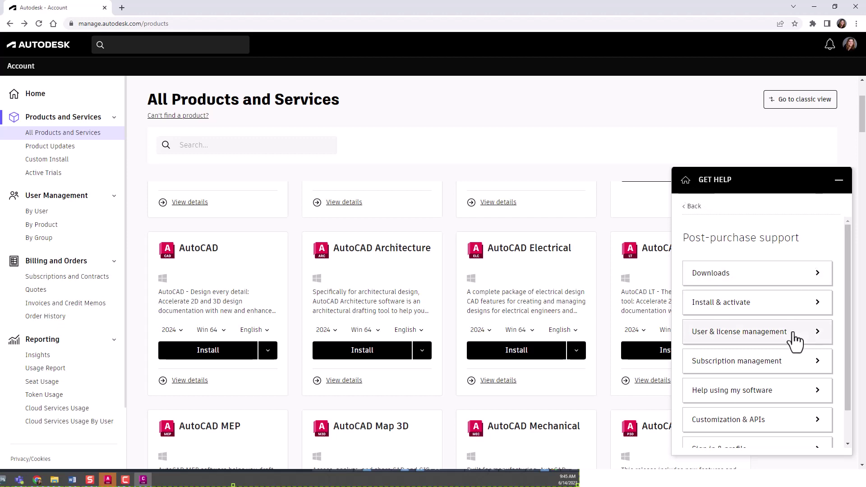
click(839, 179)
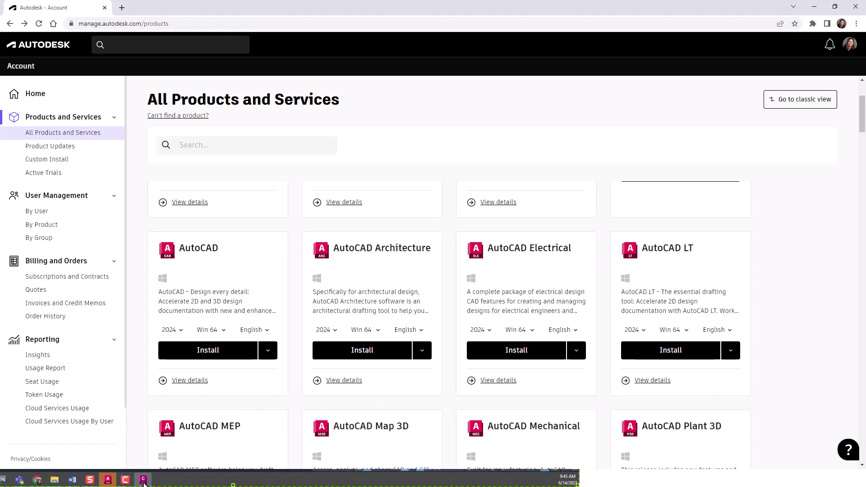
click(109, 481)
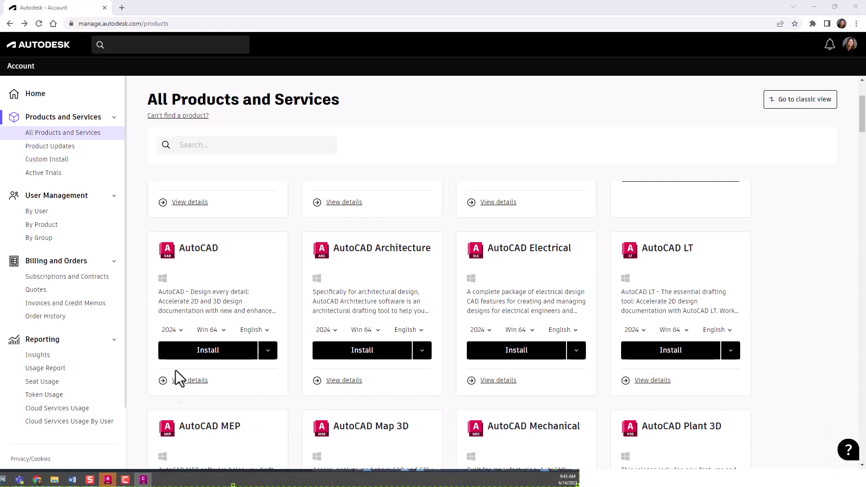
Step: Minimize Chrome and bring up the AutoCAD 2024 Help window over Drawing1
click(813, 8)
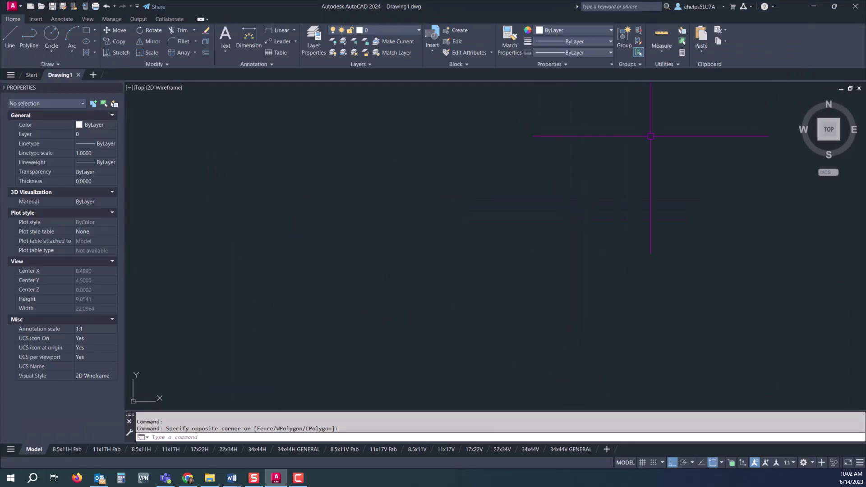
click(764, 6)
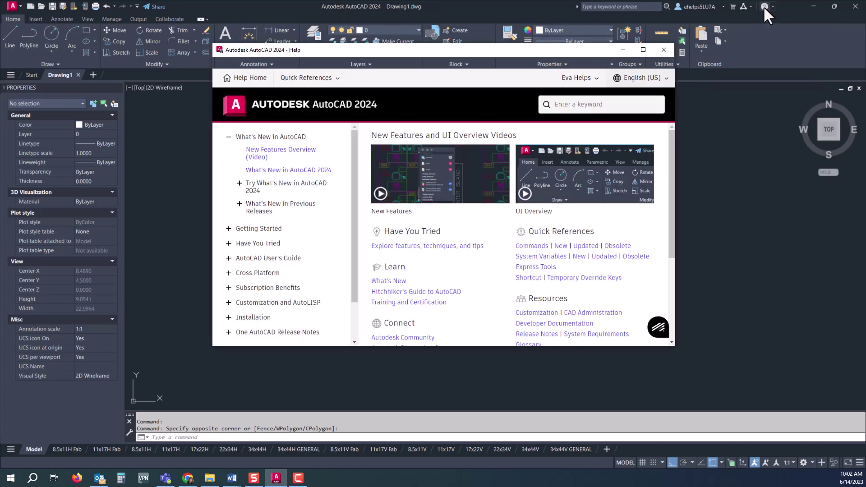
Step: Start an Autodesk Assistant chat and highlight its offer to get you an agent
click(659, 335)
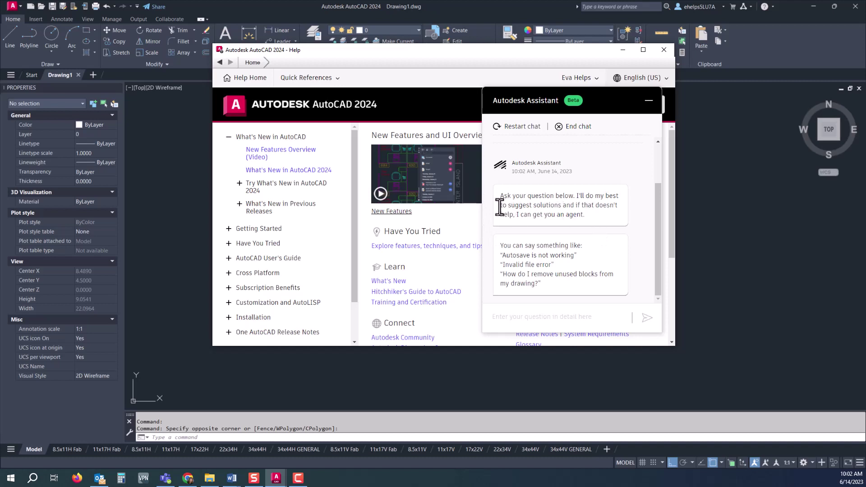
drag(501, 205, 614, 223)
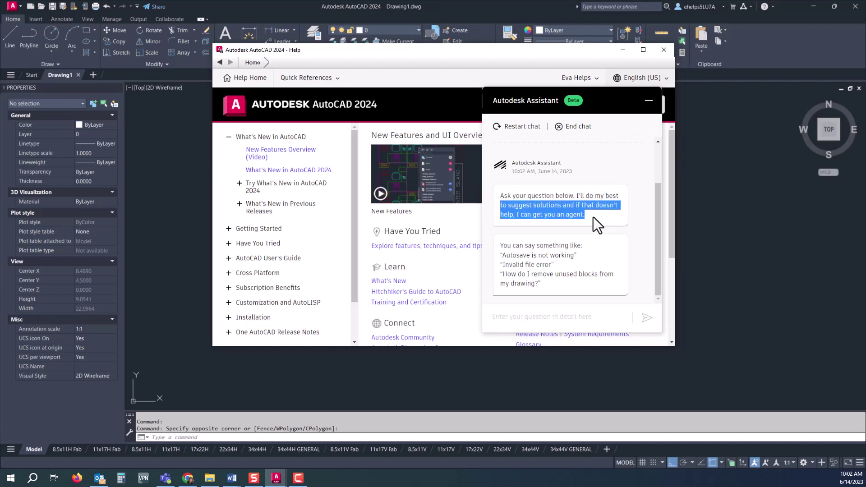
click(536, 215)
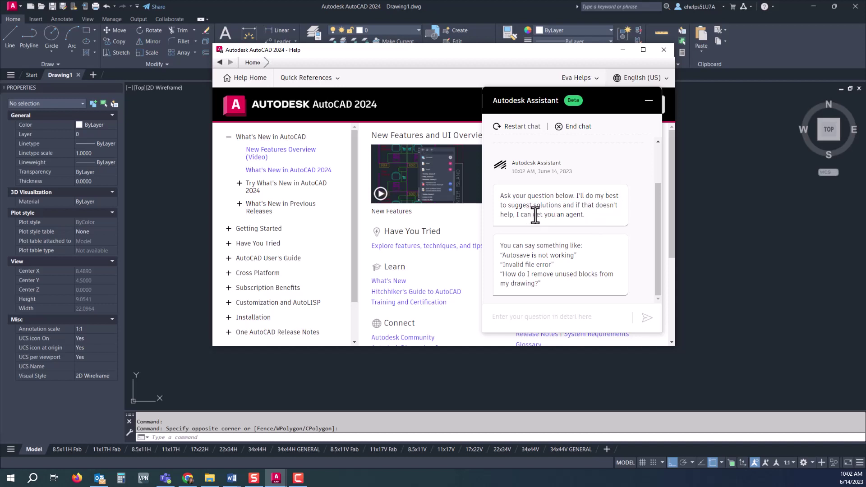
drag(534, 215, 588, 213)
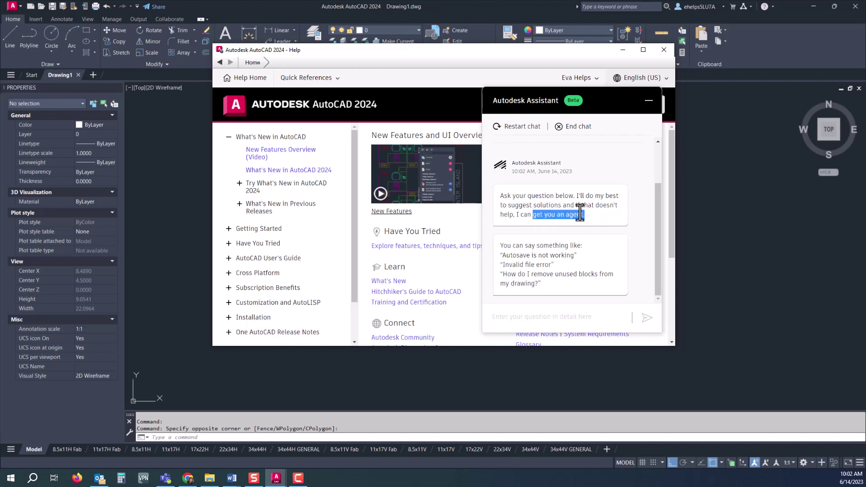